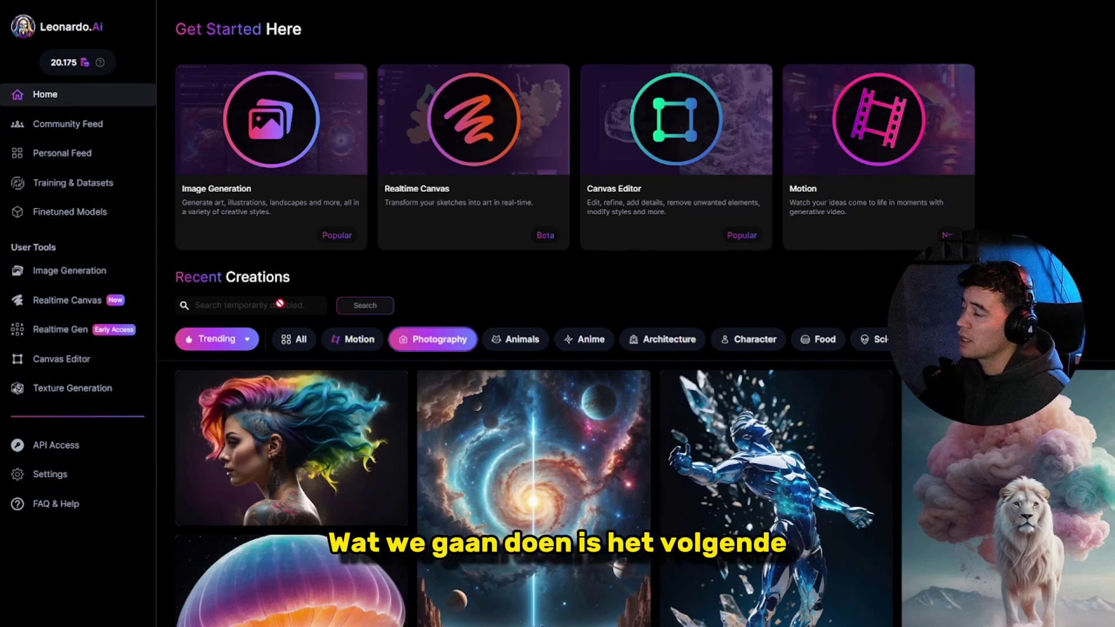
# Inspect the community search box and delete its 'disabled' attribute in DevTools
pyautogui.rightClick(277, 306)
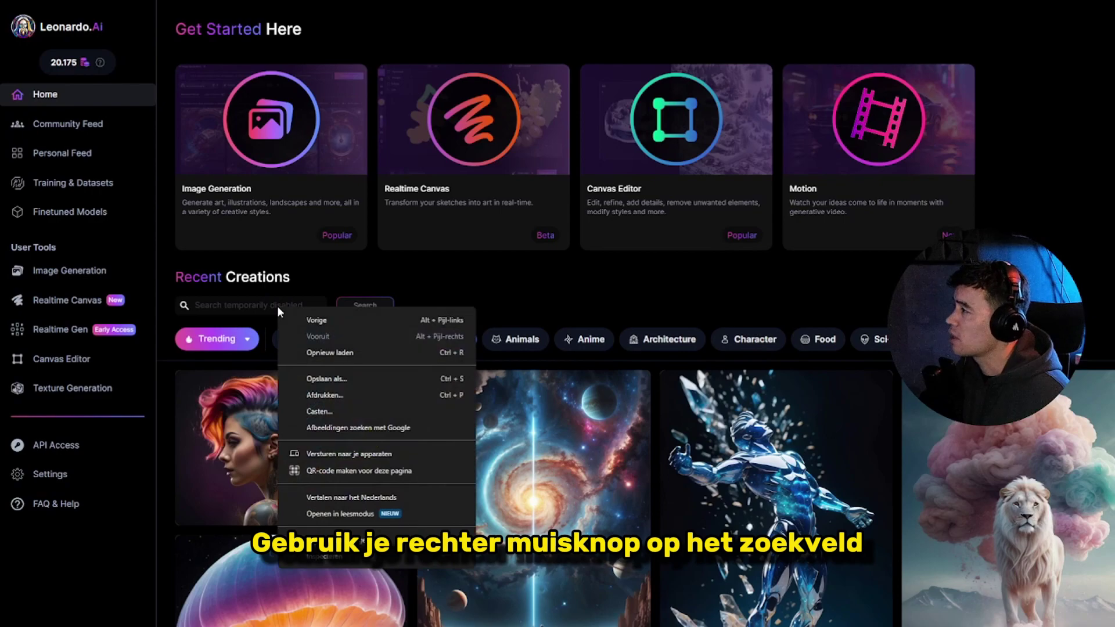
pyautogui.click(333, 560)
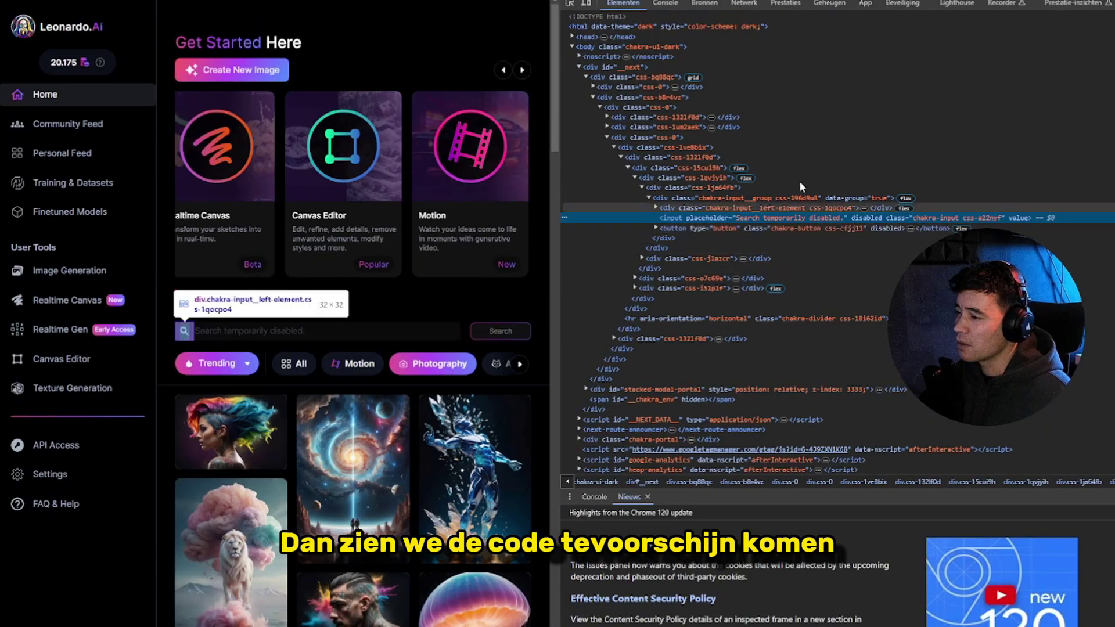
pyautogui.doubleClick(862, 219)
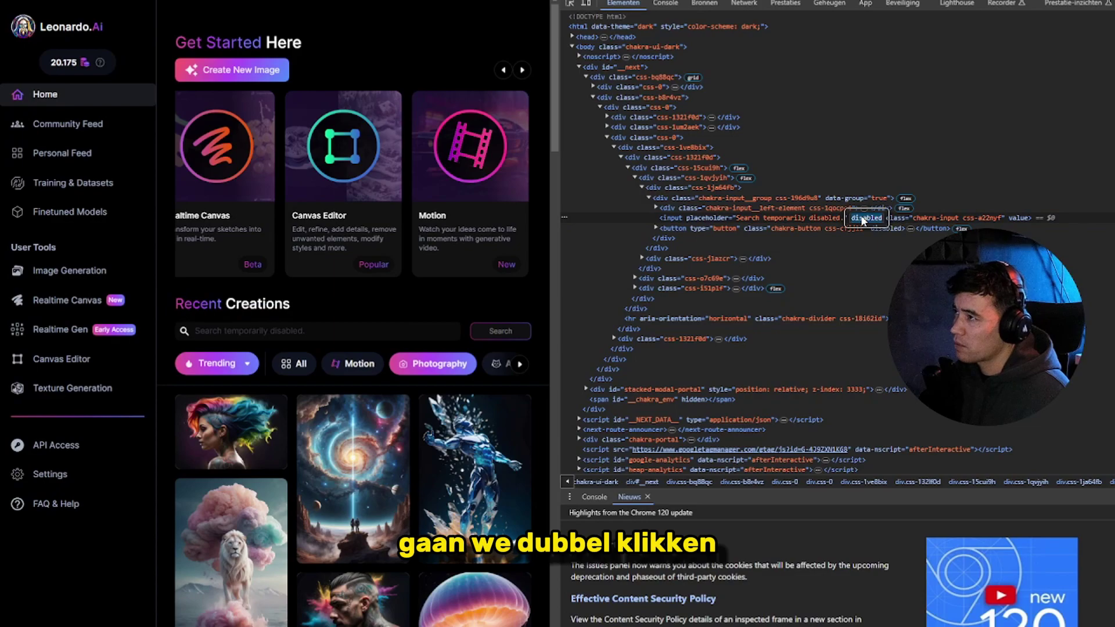
pyautogui.press('Delete')
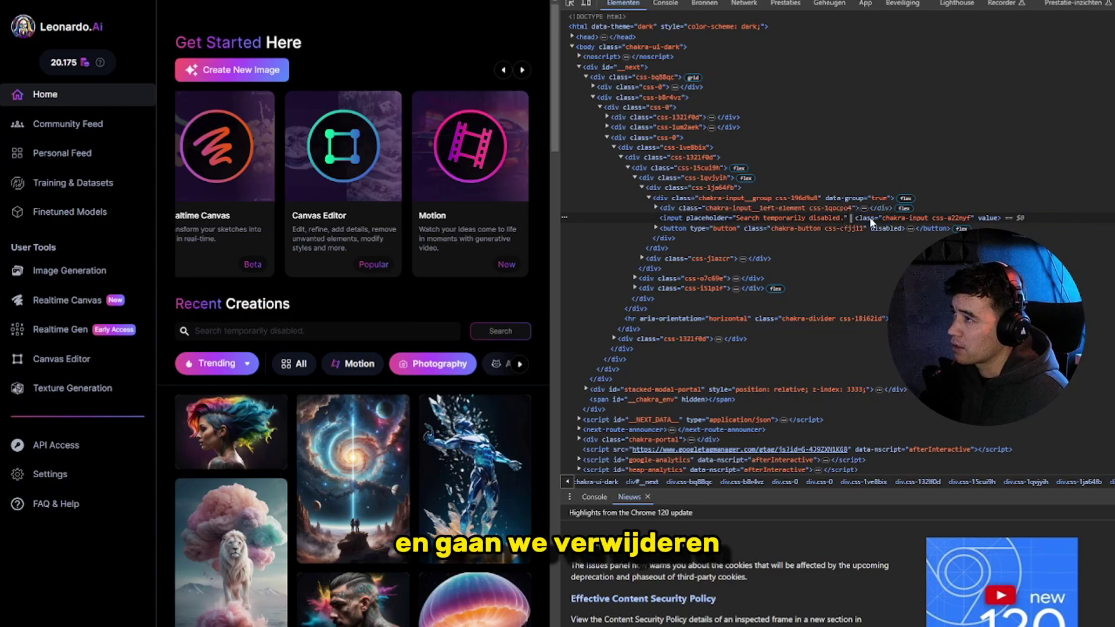
pyautogui.press('Return')
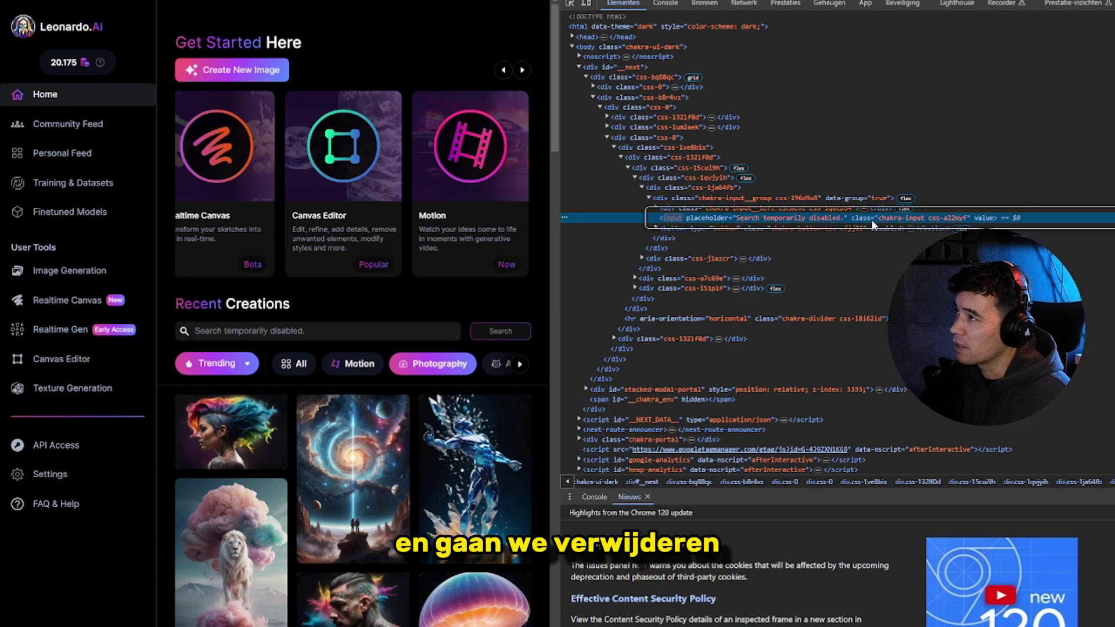
# Remove the 'disabled' attribute from the Search button node, then focus the search box
pyautogui.click(695, 230)
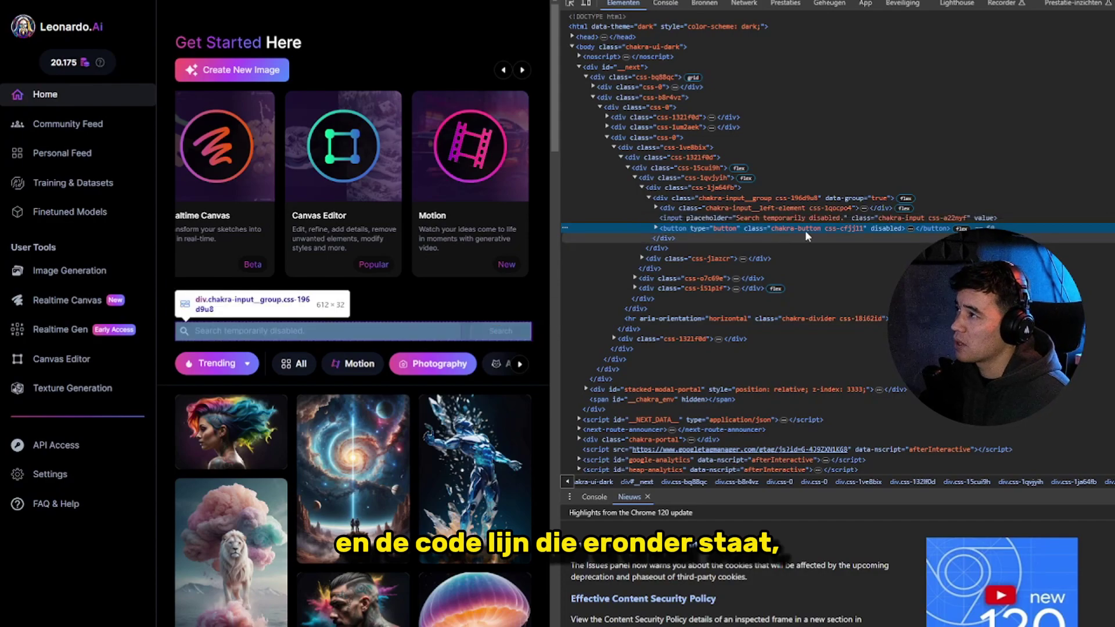
pyautogui.doubleClick(887, 228)
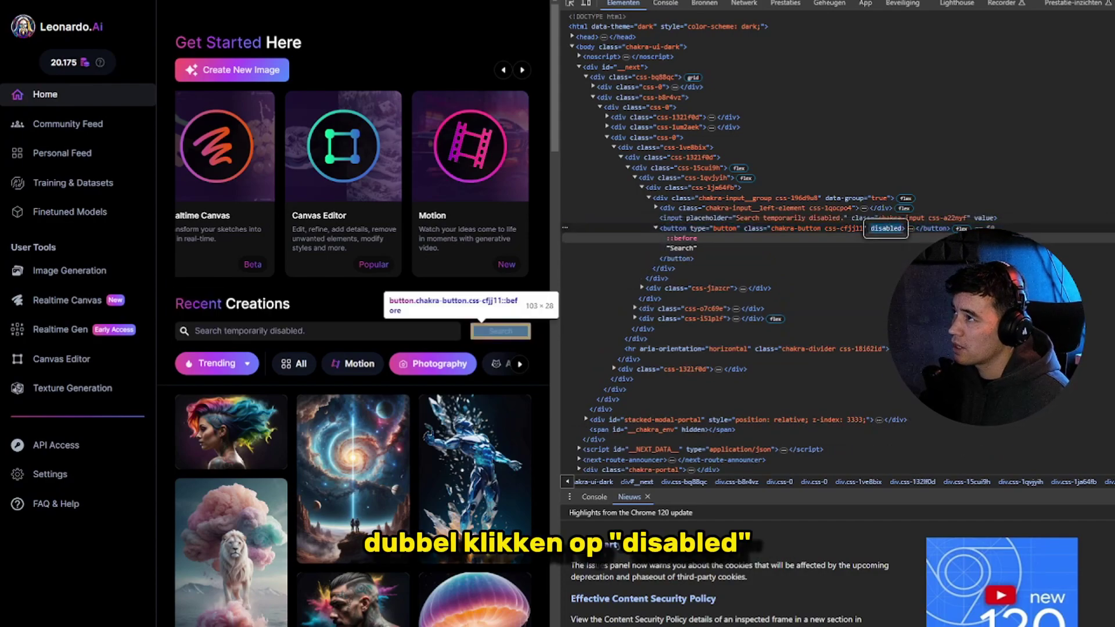
pyautogui.press('BackSpace')
pyautogui.press('Return')
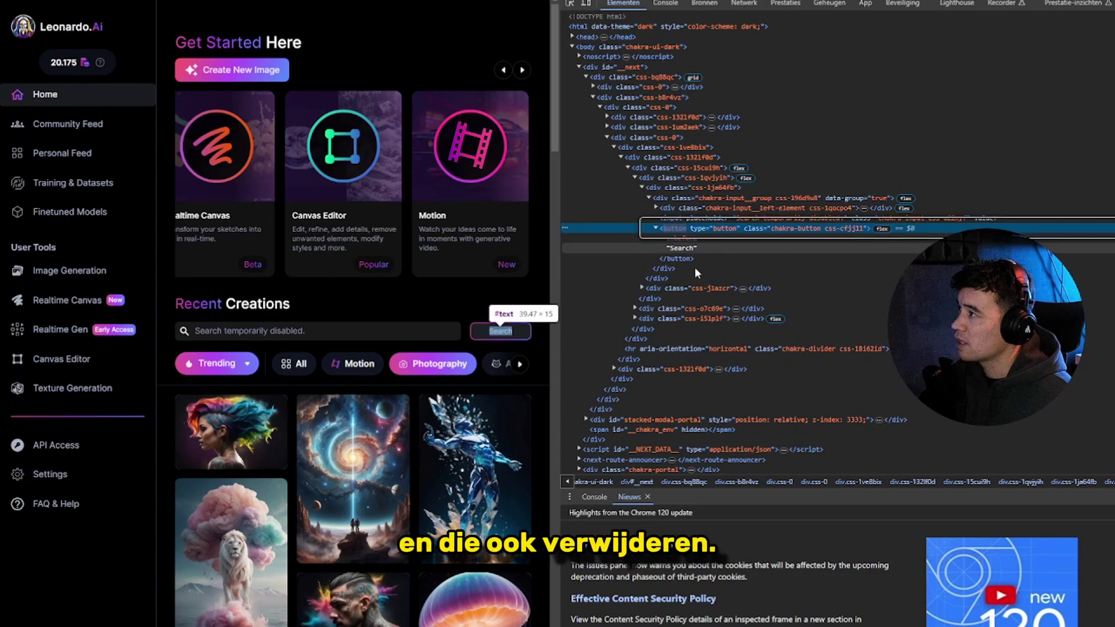
pyautogui.click(347, 331)
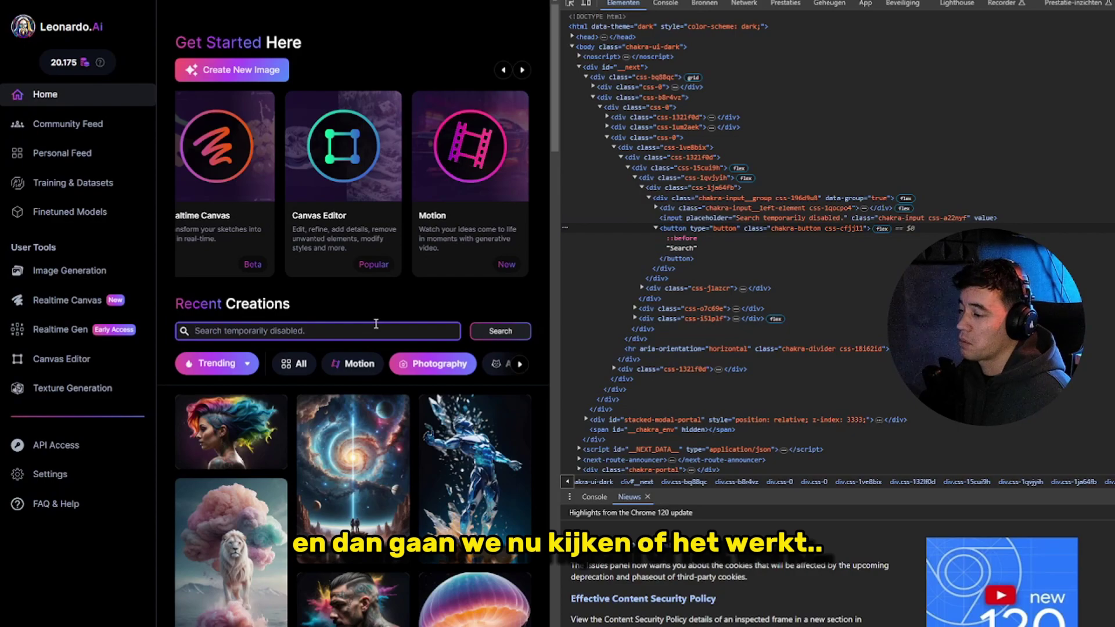
# Search the community for 'cheese' and scroll through the cheesecake and pizza results
pyautogui.write('kheese')
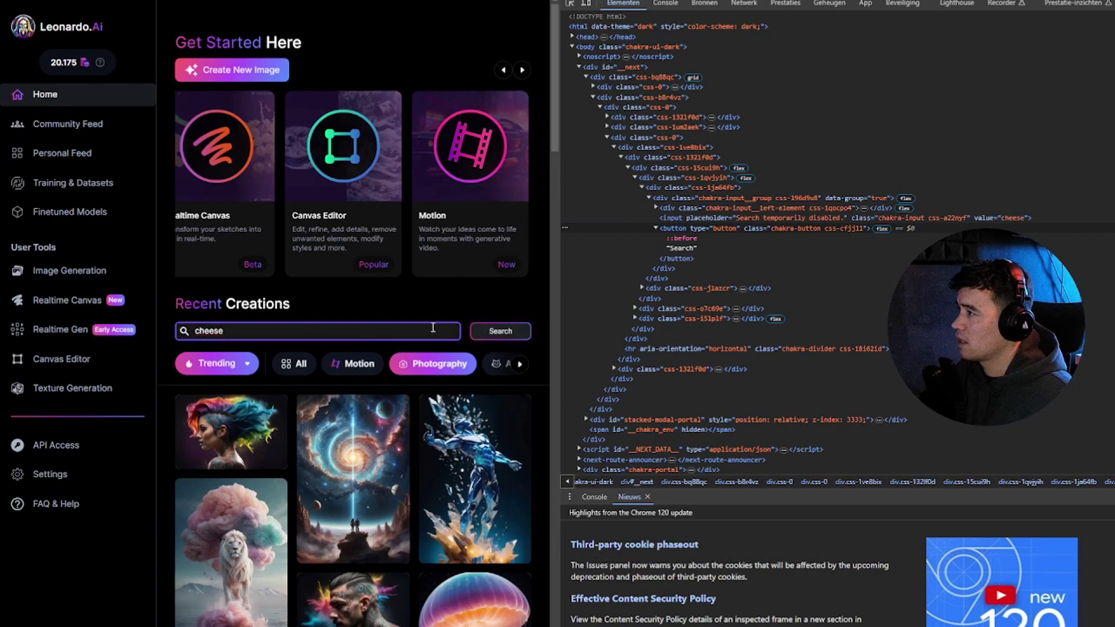
pyautogui.click(500, 337)
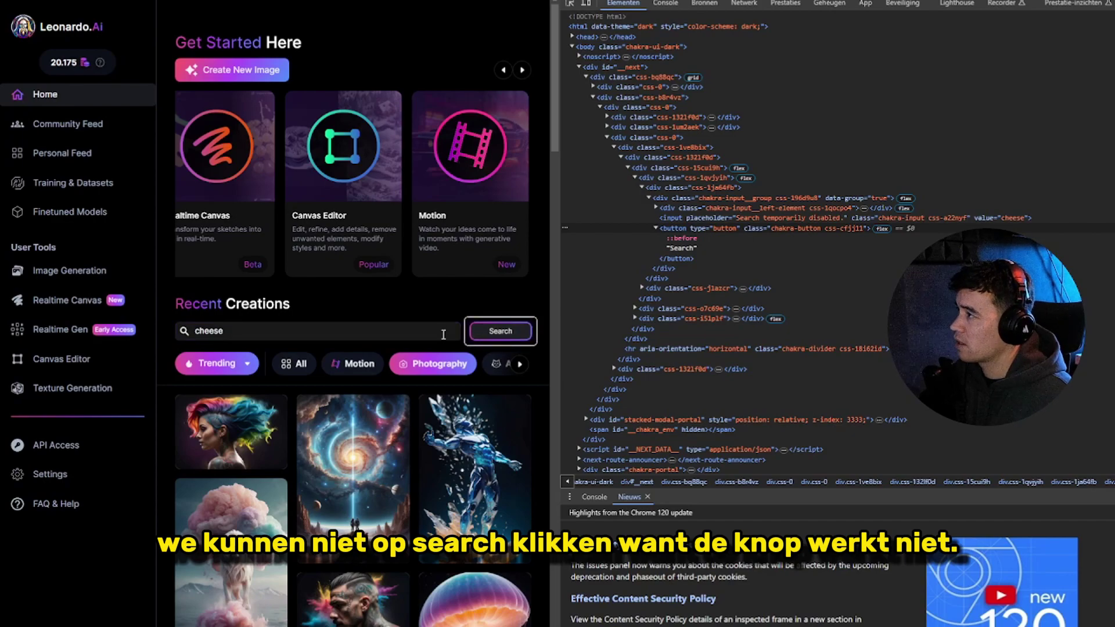
pyautogui.click(384, 334)
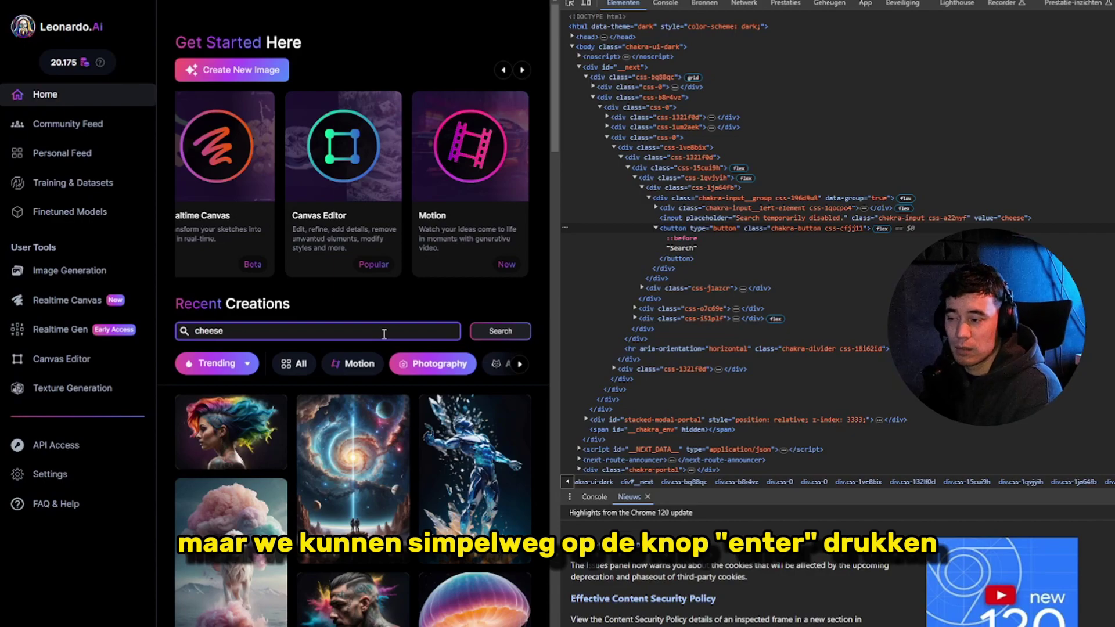
pyautogui.press('Return')
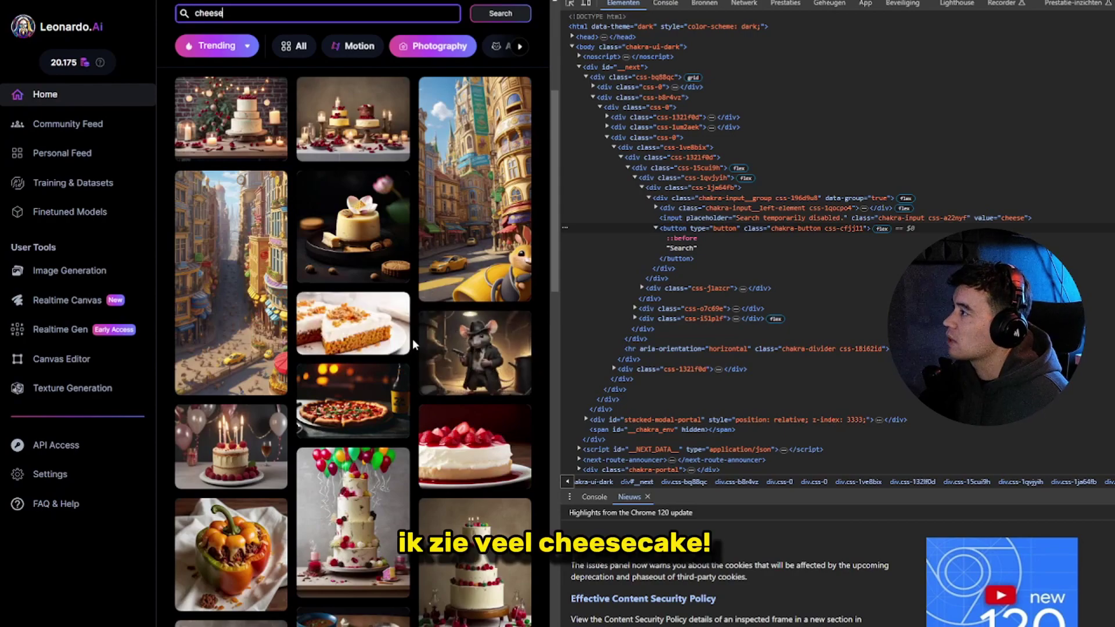
pyautogui.scroll(-7, 360, 279)
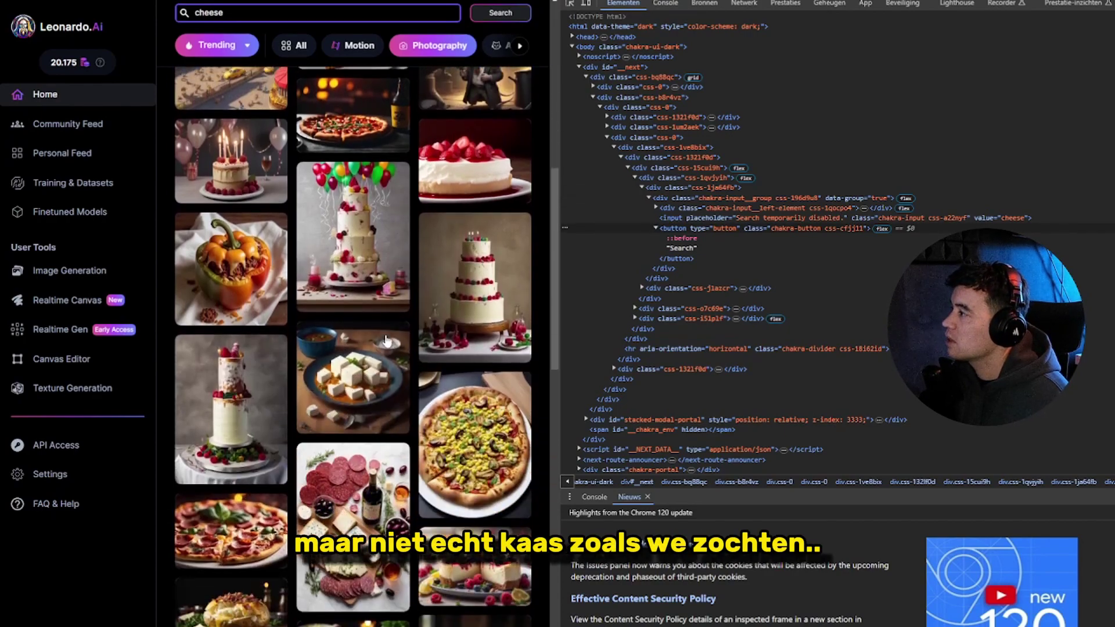
pyautogui.scroll(-10, 336, 531)
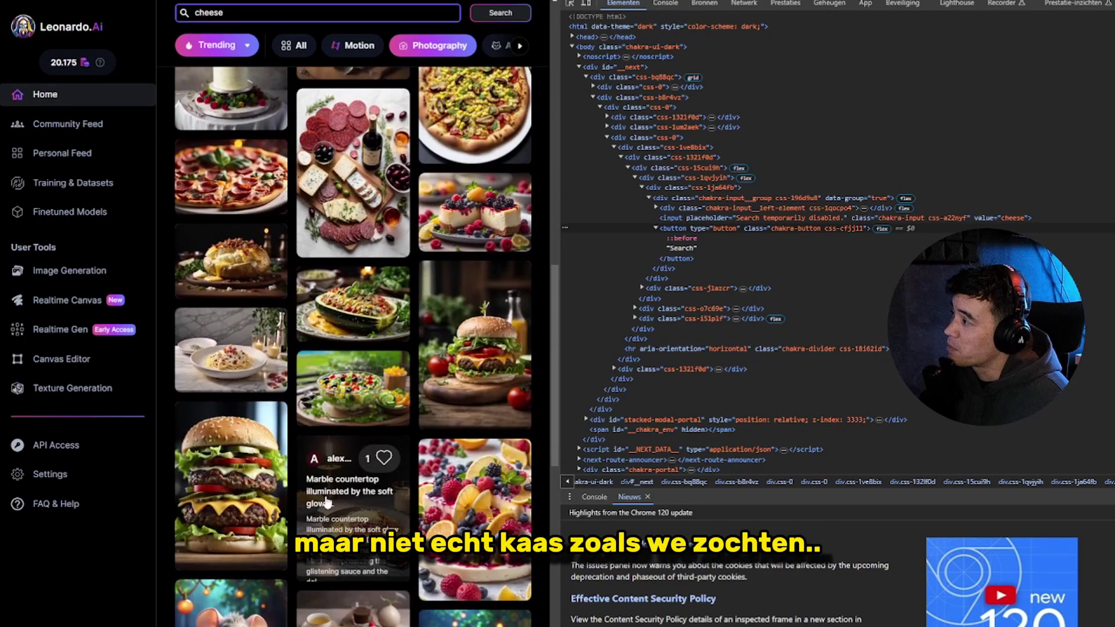
pyautogui.scroll(-2, 335, 532)
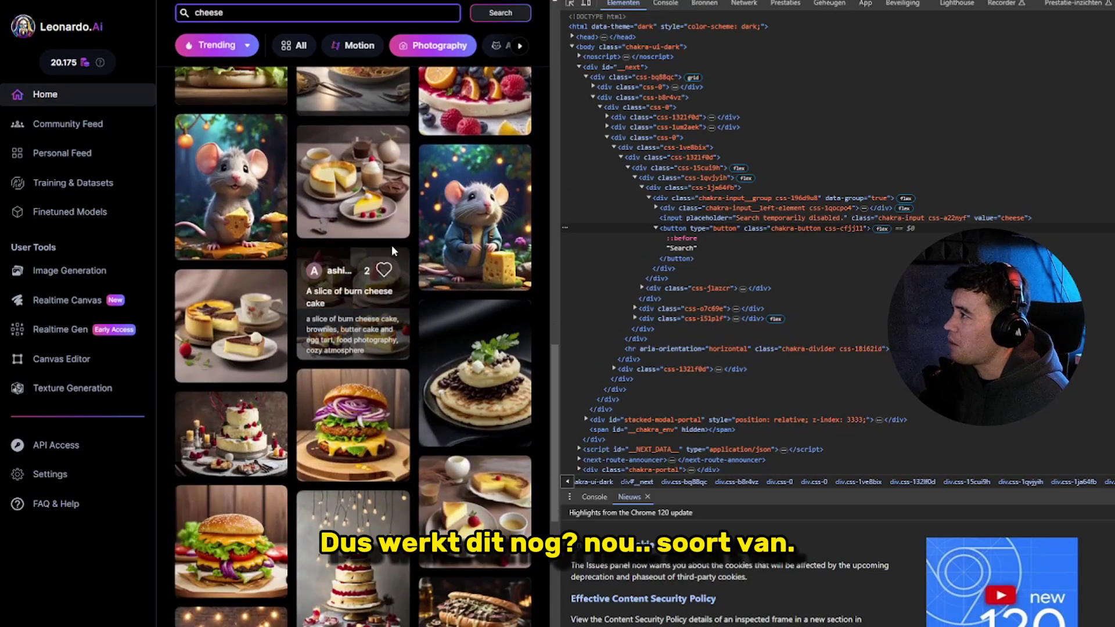
pyautogui.scroll(-10, 463, 376)
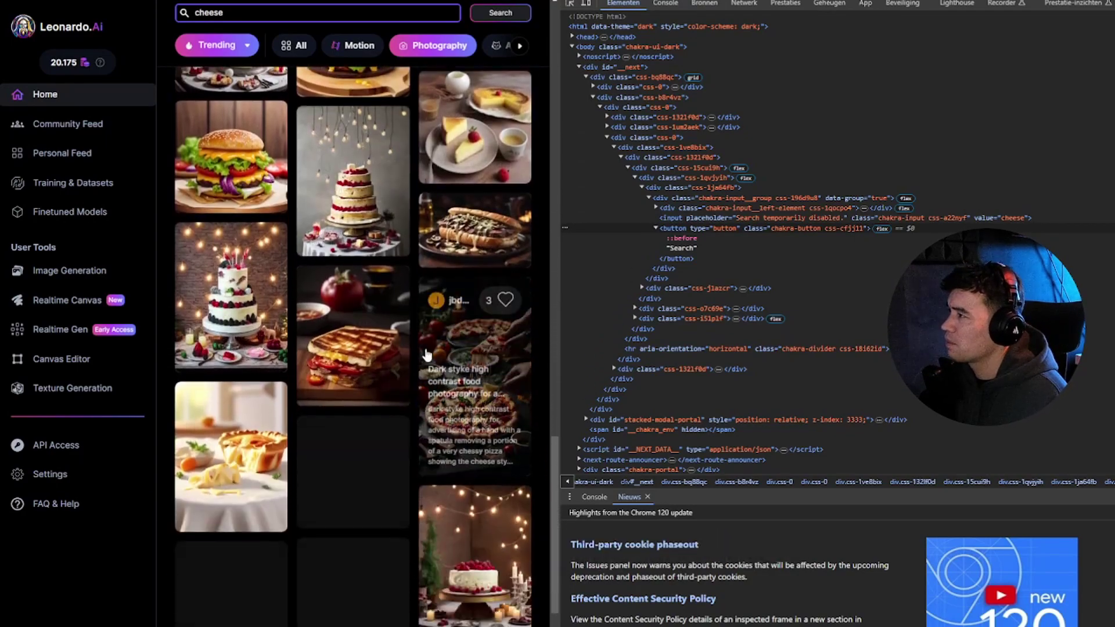
pyautogui.scroll(20, 430, 313)
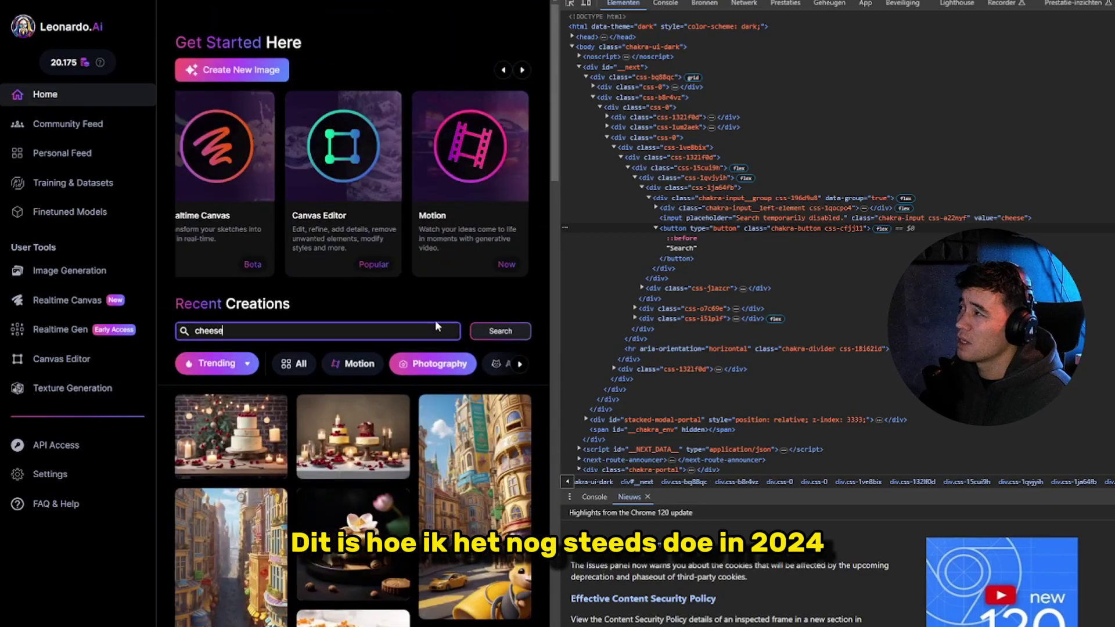
# Replace the search term with 'burger', run it, and scroll through the burger images
pyautogui.hotkey('ctrl', 'a')
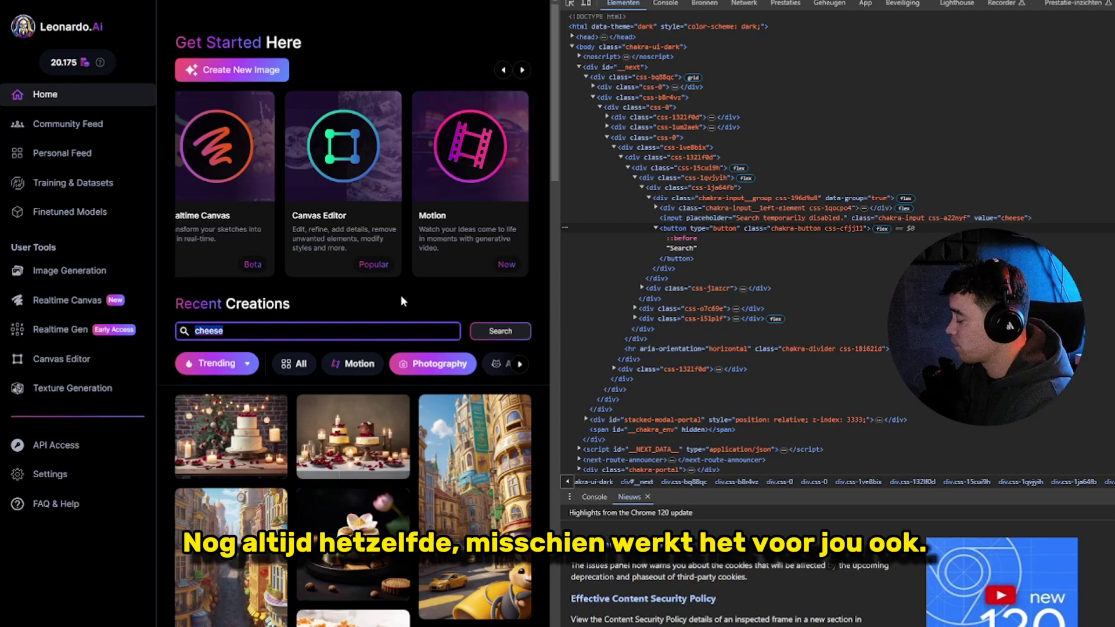
pyautogui.write('burger')
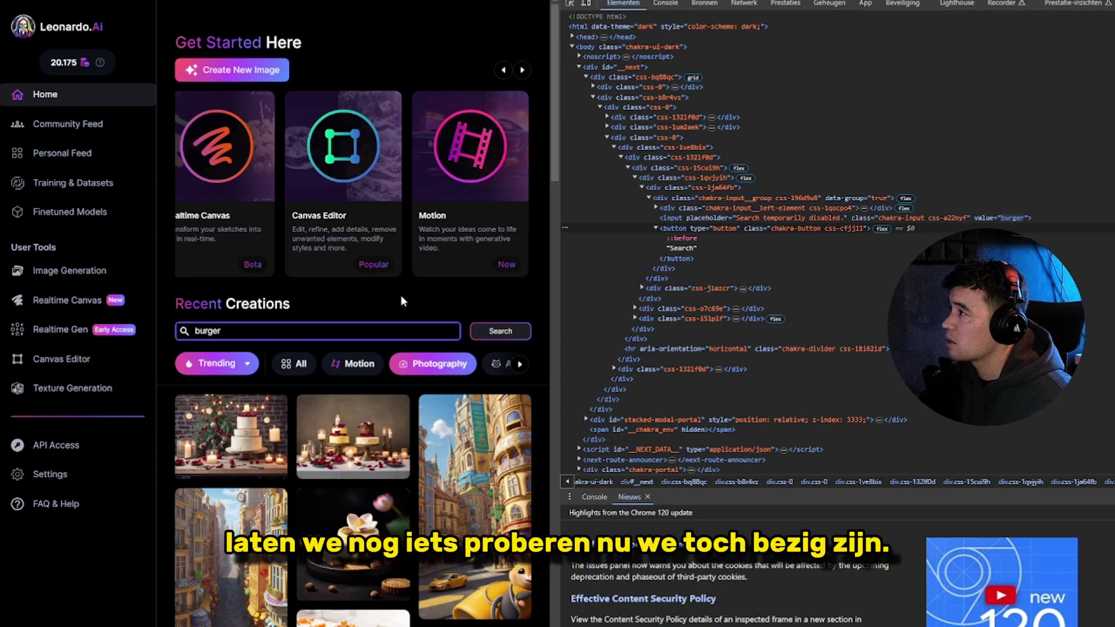
pyautogui.press('Return')
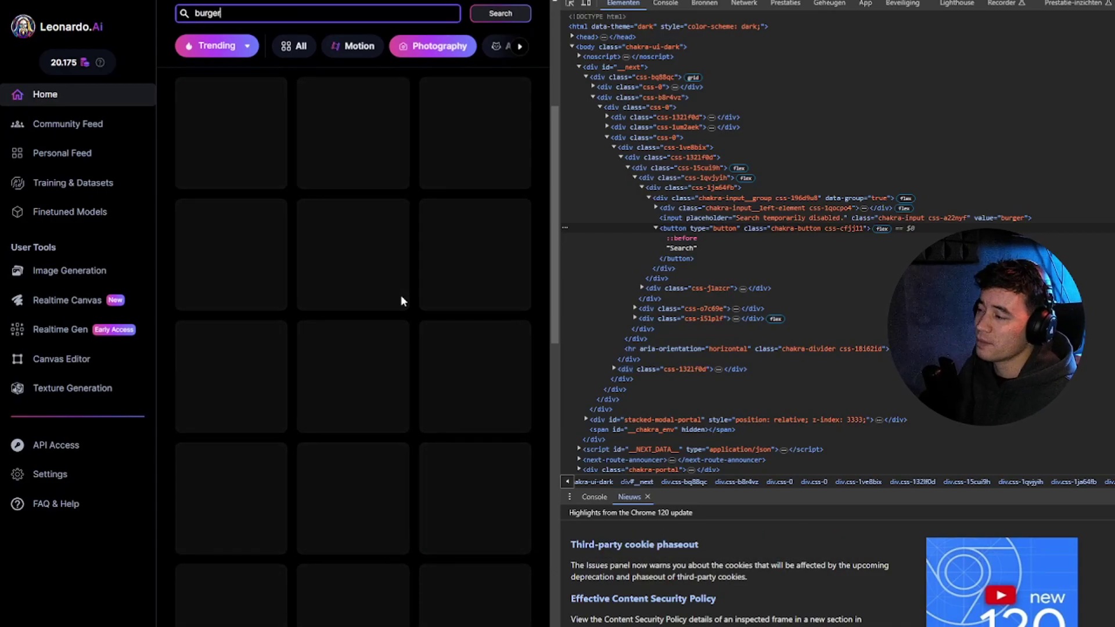
pyautogui.scroll(-5, 309, 317)
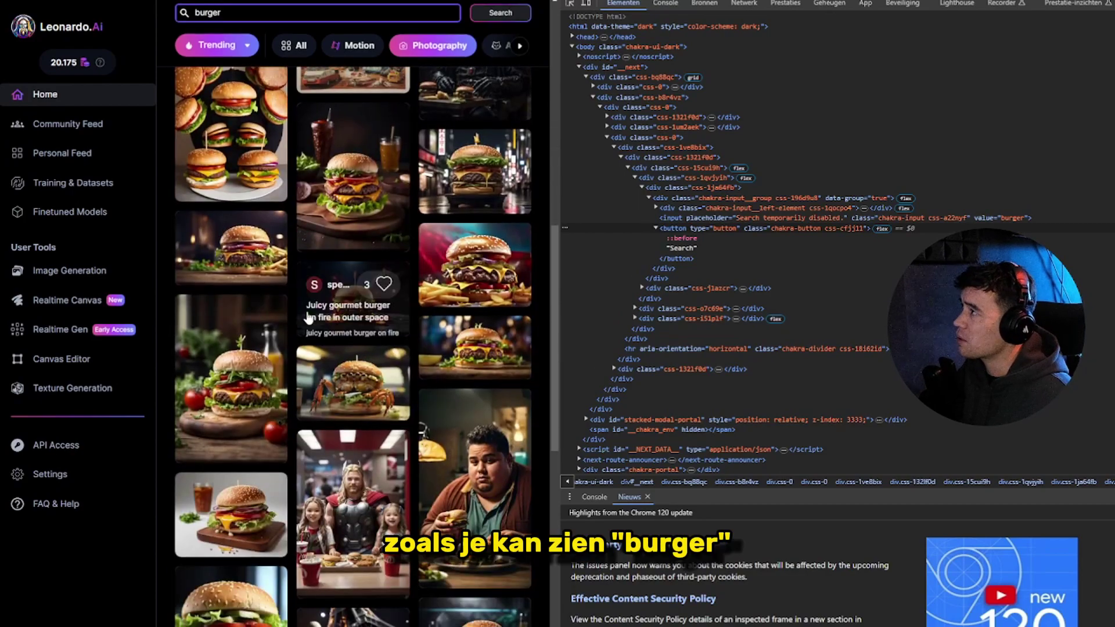
pyautogui.scroll(-10, 308, 317)
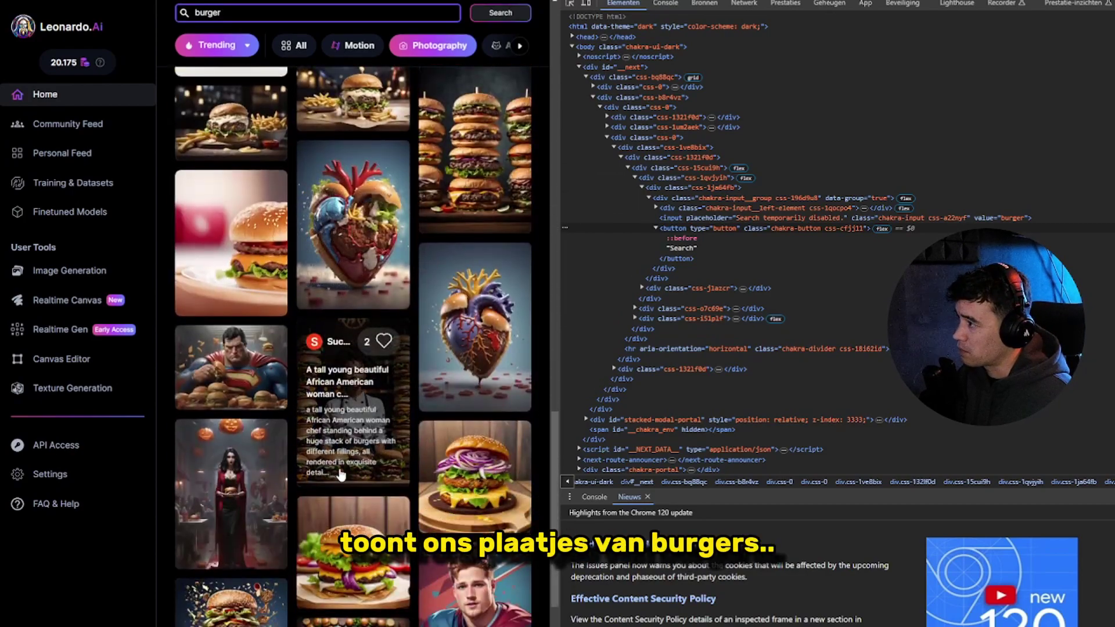
pyautogui.scroll(-6, 340, 476)
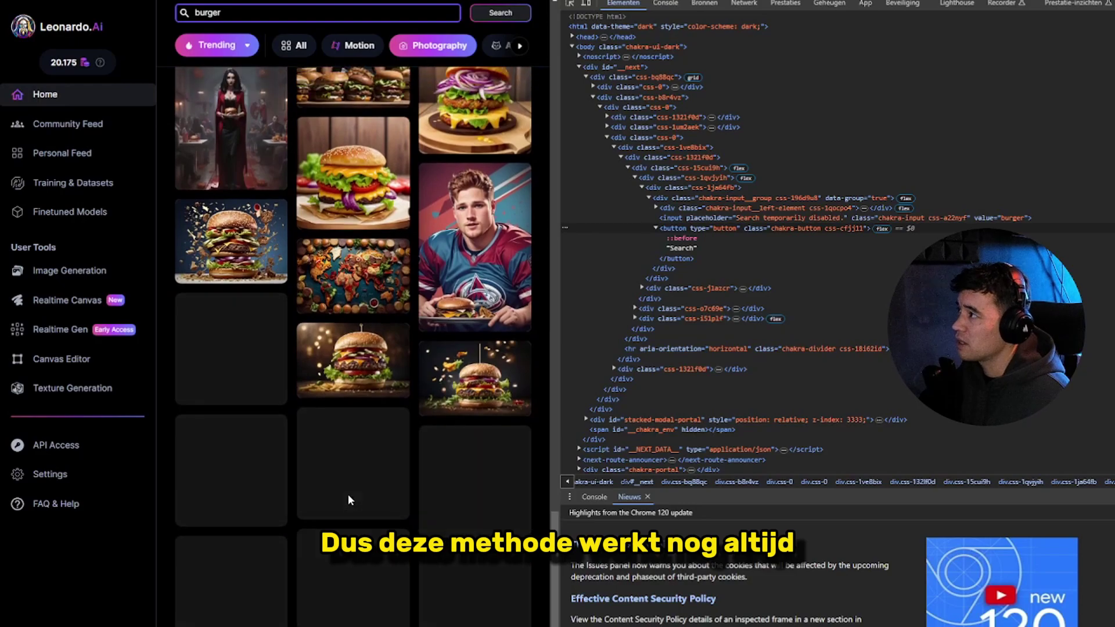
# View the Juicy Big Mac exploded burger details, close them, and scroll back up
pyautogui.click(233, 255)
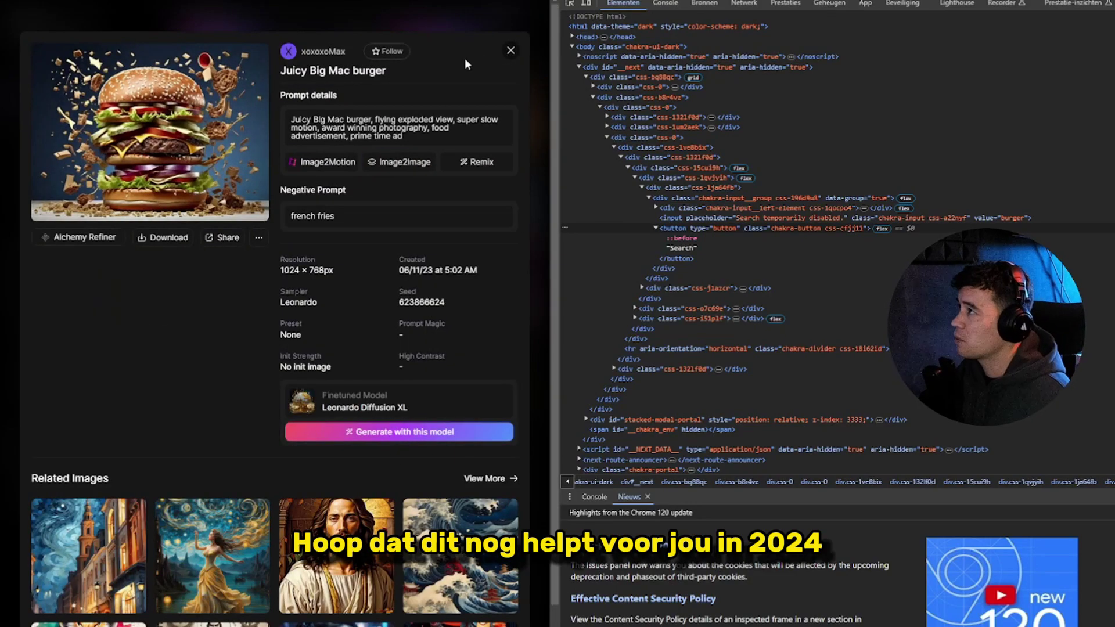
pyautogui.click(510, 51)
pyautogui.scroll(10, 360, 372)
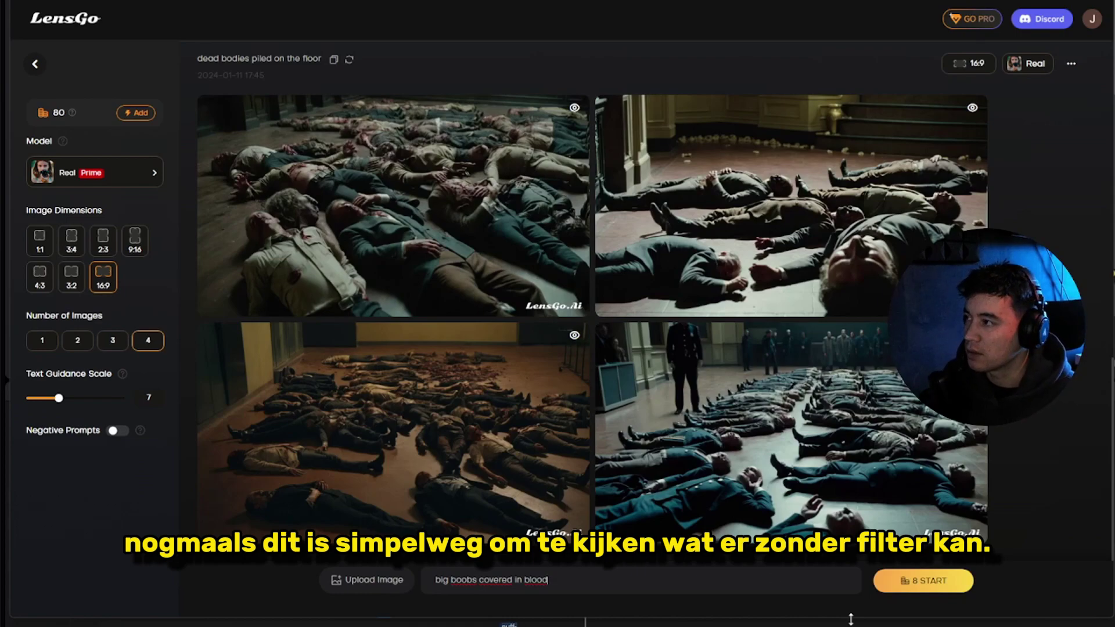
# Start generating four images from the new blood-themed prompt
pyautogui.click(909, 586)
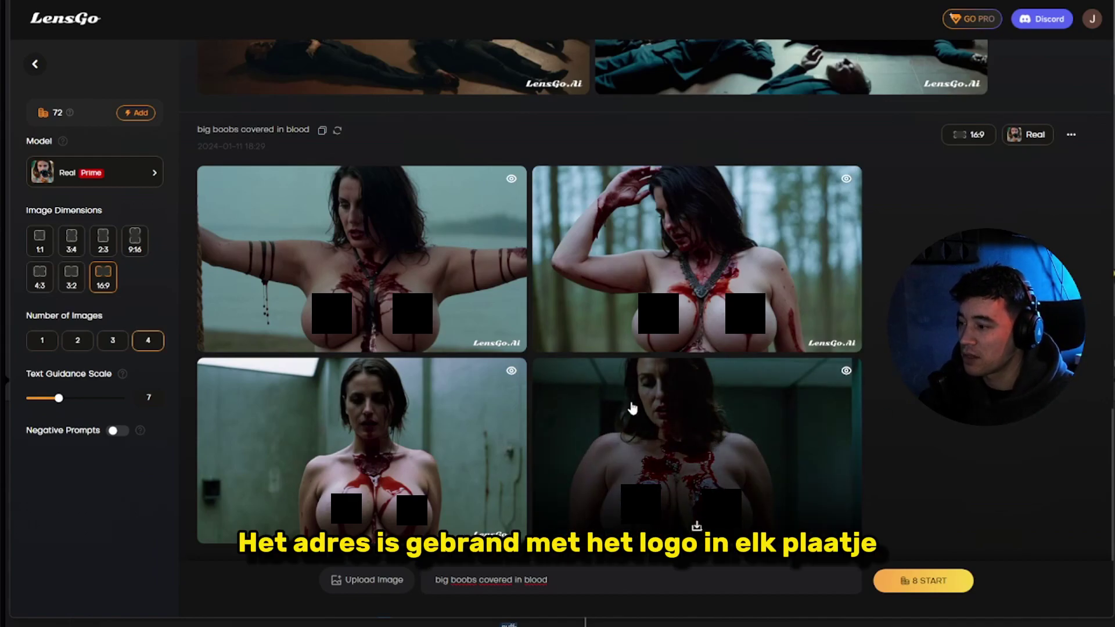
# Enlarge the top-left image of the blood-themed batch
pyautogui.click(468, 316)
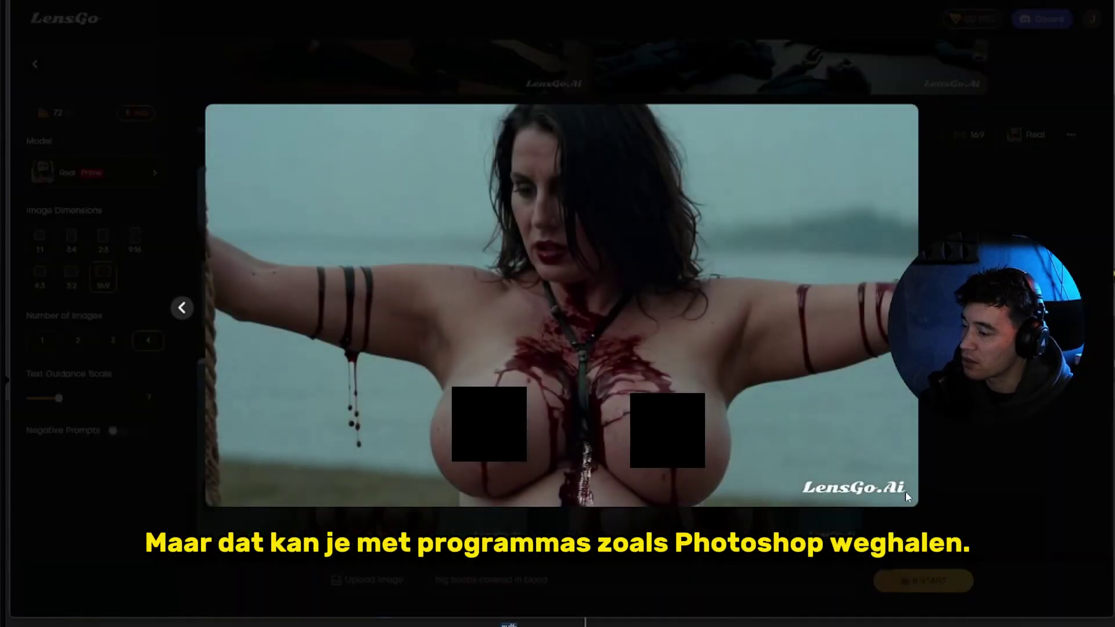